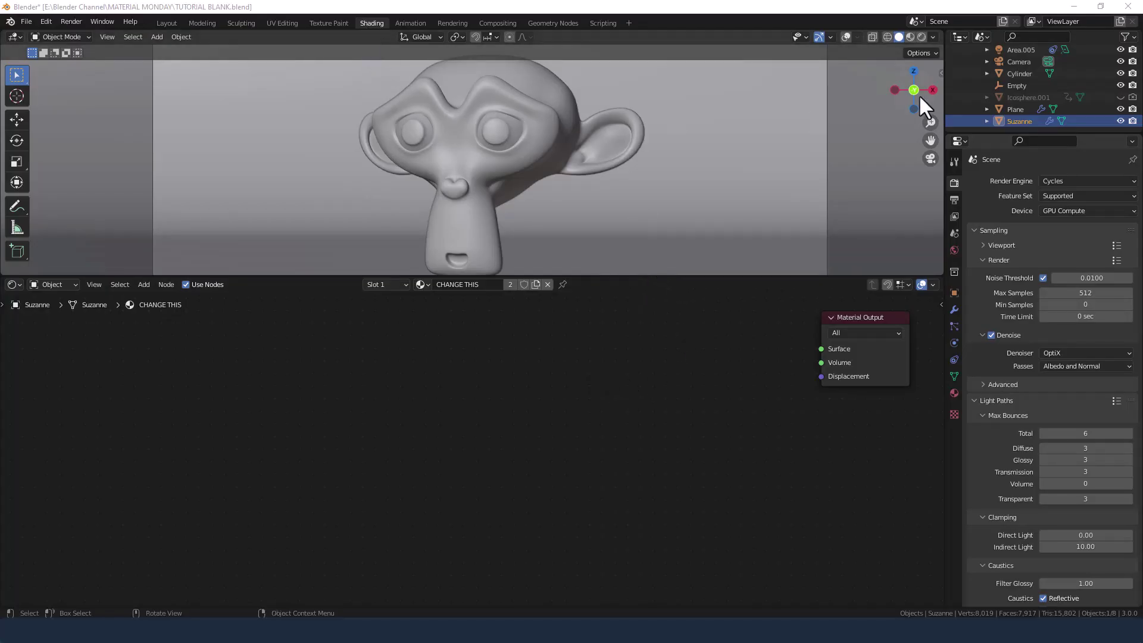
# Step: Switch the viewport to rendered preview and move the Material Output node left
pyautogui.click(921, 37)
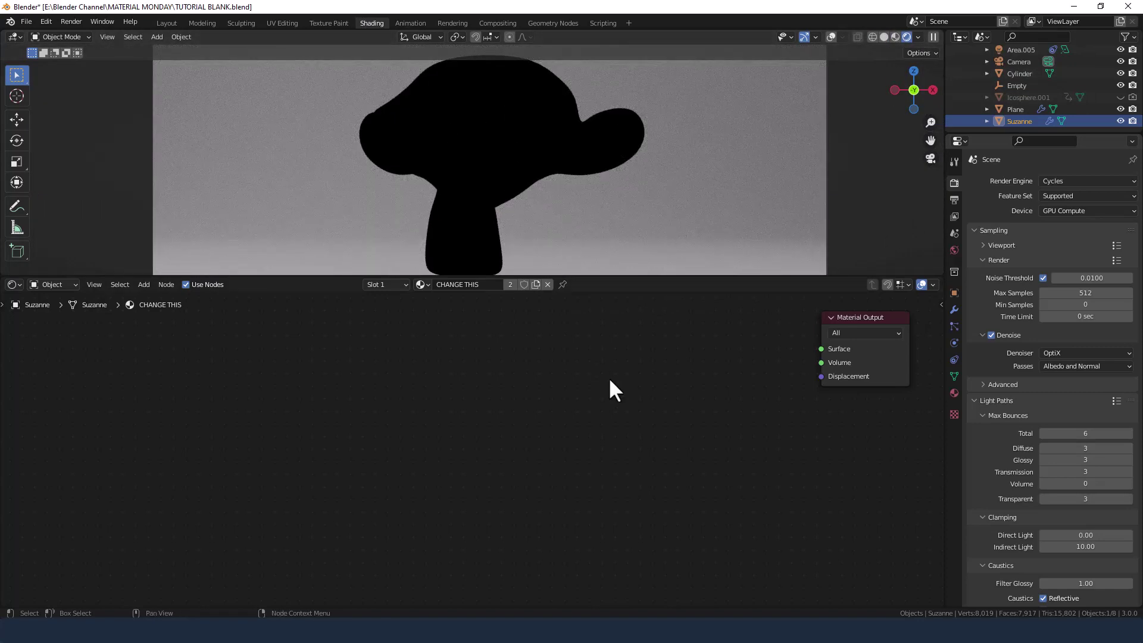
pyautogui.moveTo(874, 326); pyautogui.dragTo(775, 383)
pyautogui.scroll(3, 1073, 86)
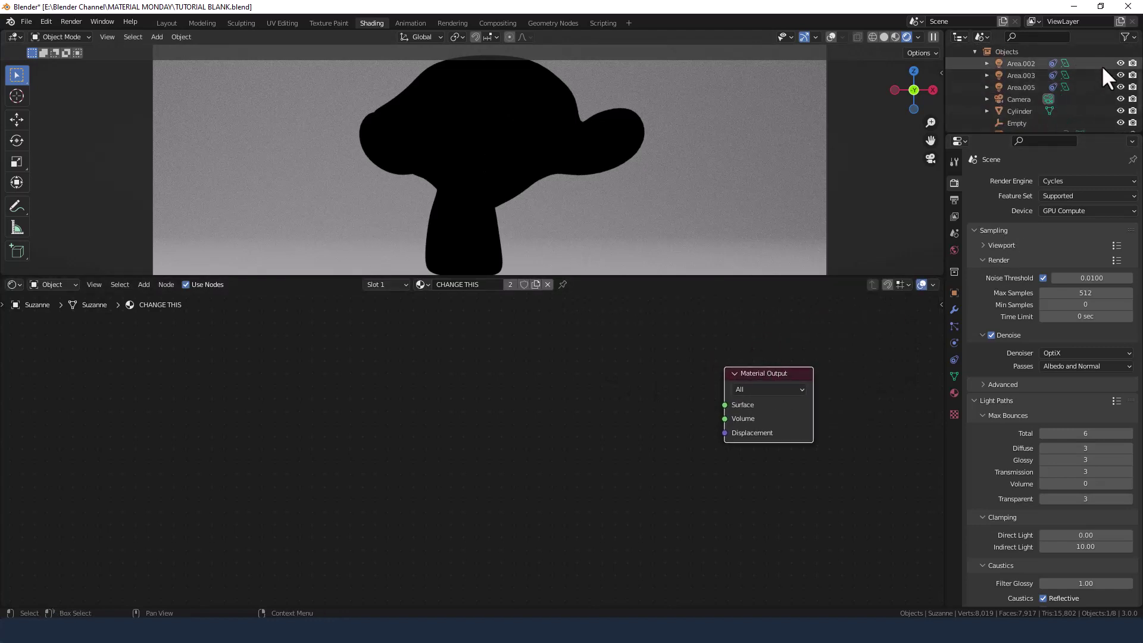
# Step: Hide the Area.002, Area.003 and Area.005 lights so the render goes black
pyautogui.click(1120, 63)
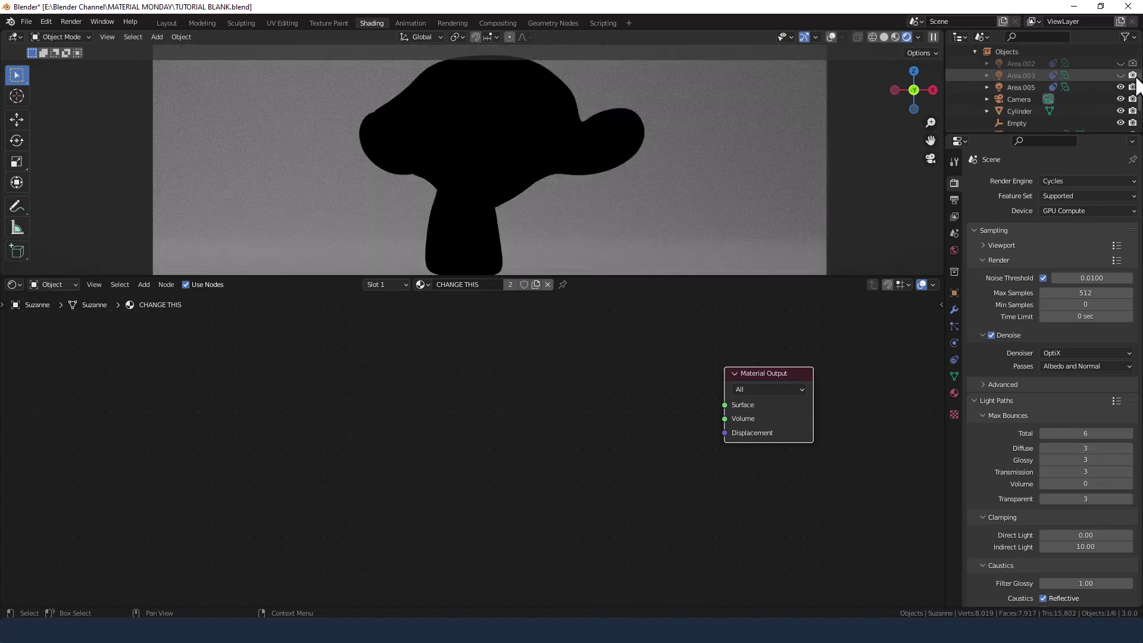
pyautogui.click(1120, 75)
pyautogui.click(1120, 87)
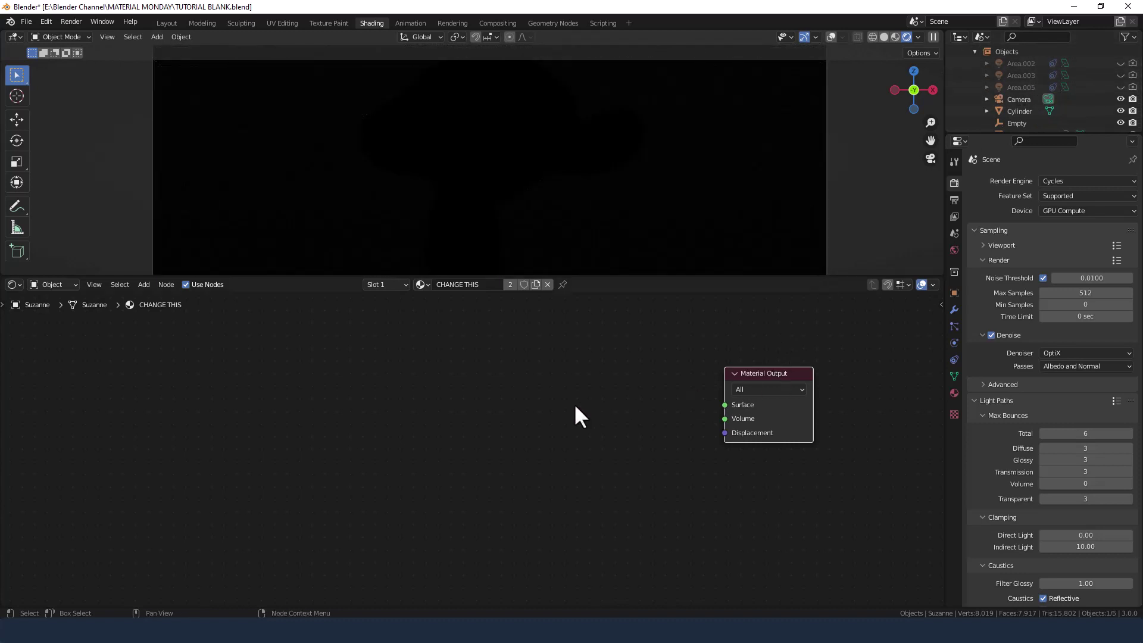
# Step: Add an Emission node to Suzanne's material and position it on the left
pyautogui.click(539, 423)
pyautogui.hotkey('shift', 'a')
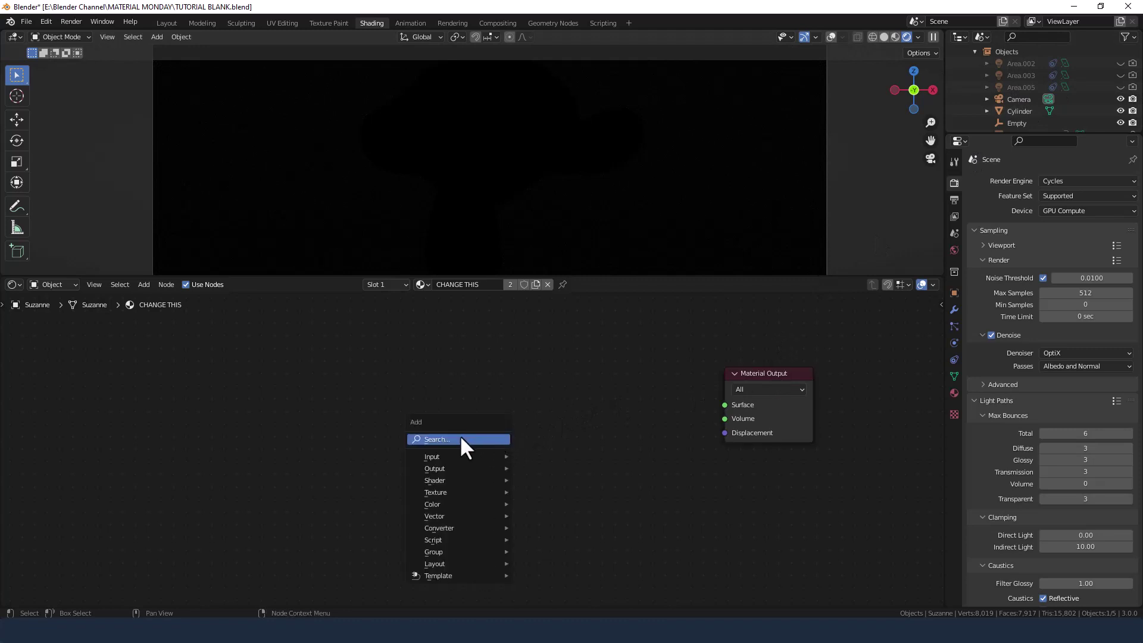
pyautogui.click(462, 440)
pyautogui.write('emission')
pyautogui.press('Return')
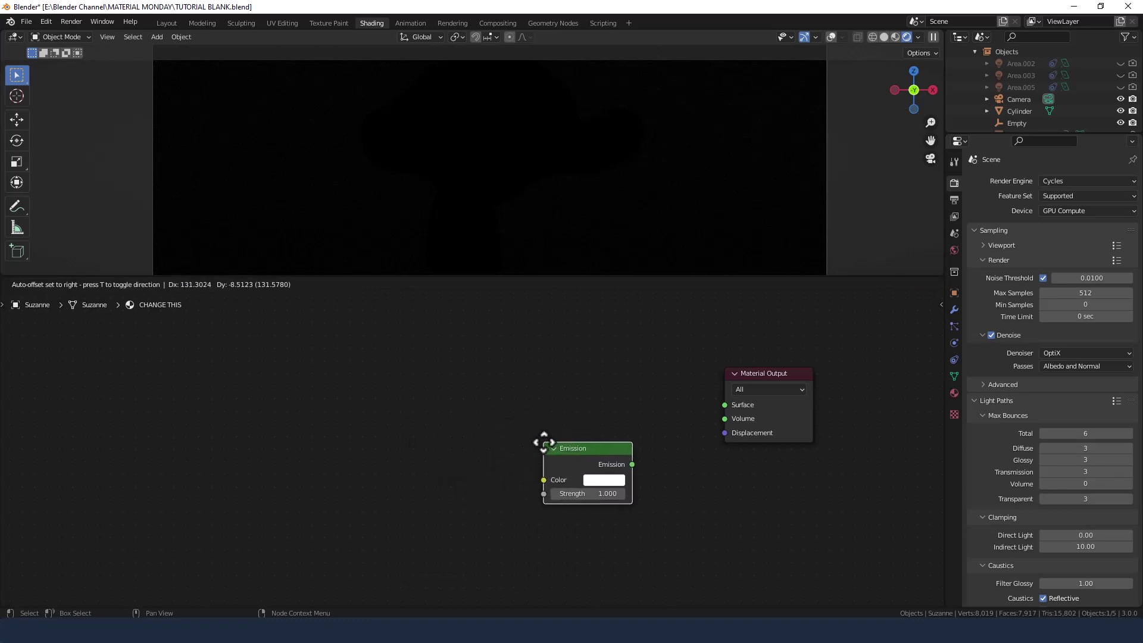
pyautogui.click(534, 428)
pyautogui.moveTo(590, 464); pyautogui.dragTo(528, 471)
# Step: Add a Mix Shader fed by Emission and connect it to the Surface input
pyautogui.hotkey('shift', 'a')
pyautogui.click(623, 442)
pyautogui.write('mix')
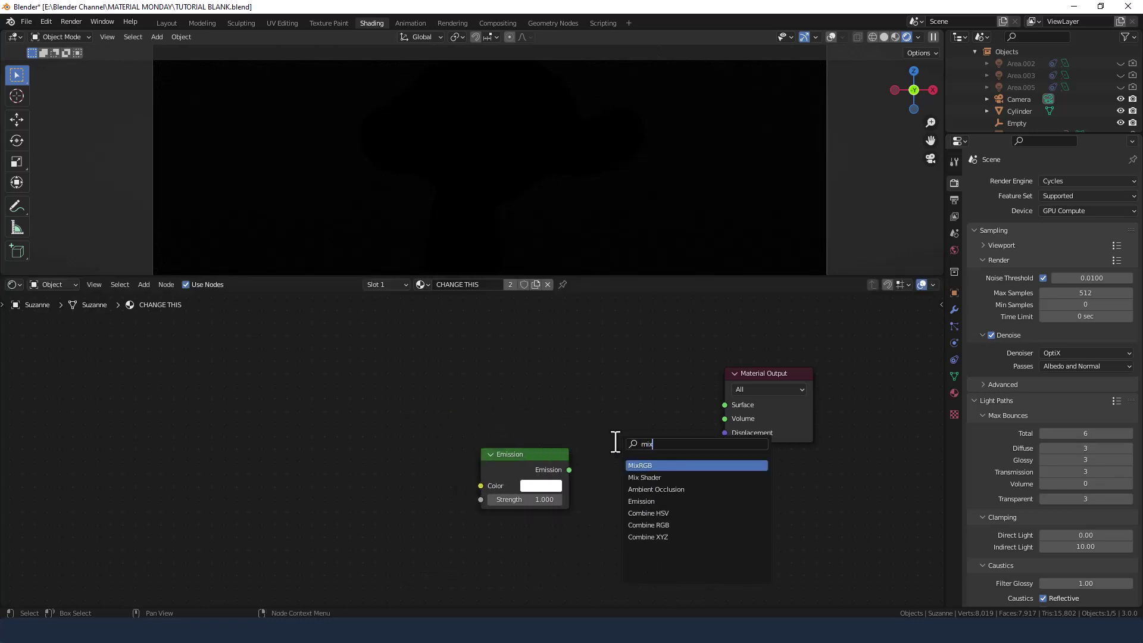
pyautogui.press('Down')
pyautogui.press('Return')
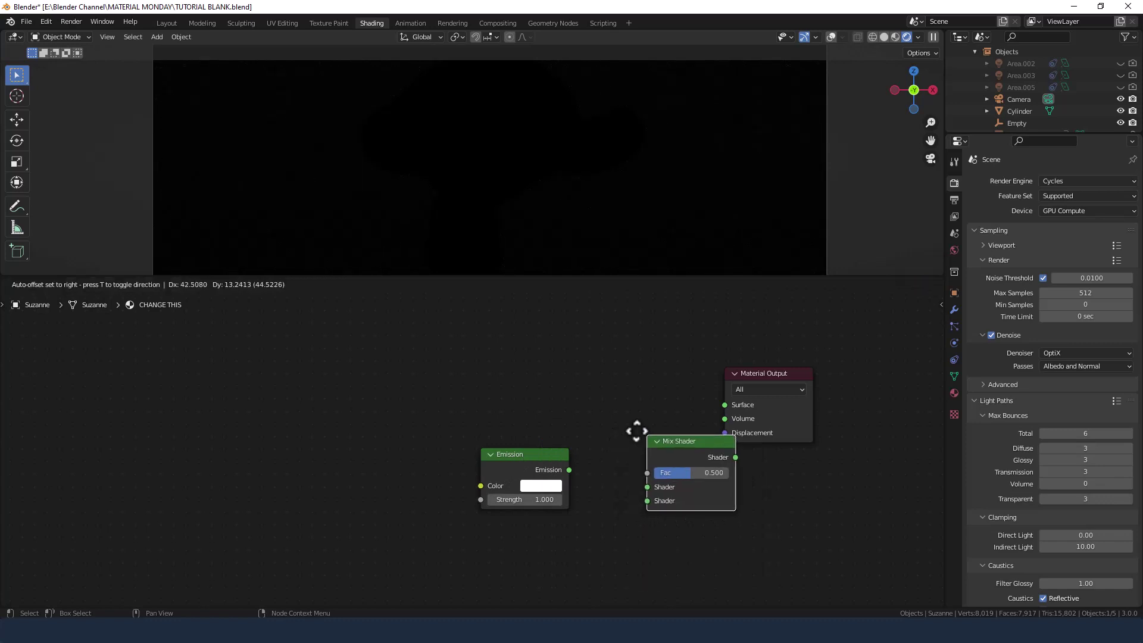
pyautogui.click(594, 388)
pyautogui.moveTo(690, 414); pyautogui.dragTo(724, 404)
pyautogui.moveTo(569, 470); pyautogui.dragTo(493, 477)
# Step: Add a Transparent BSDF above Emission and connect it to the Mix Shader's first input
pyautogui.hotkey('shift', 'a')
pyautogui.click(471, 438)
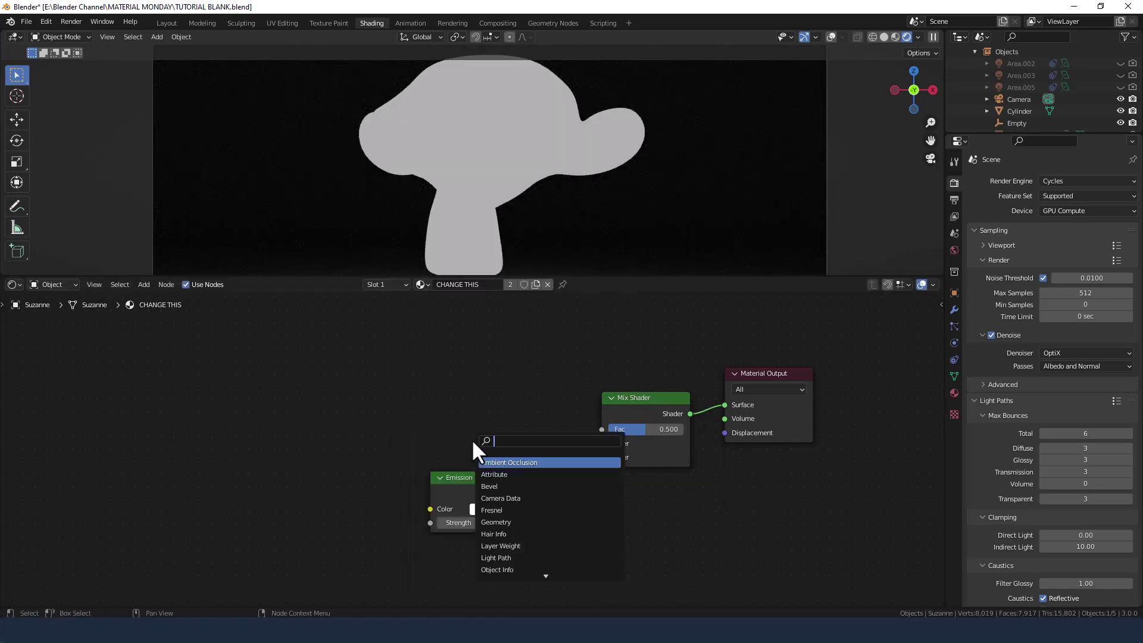
pyautogui.write('transp')
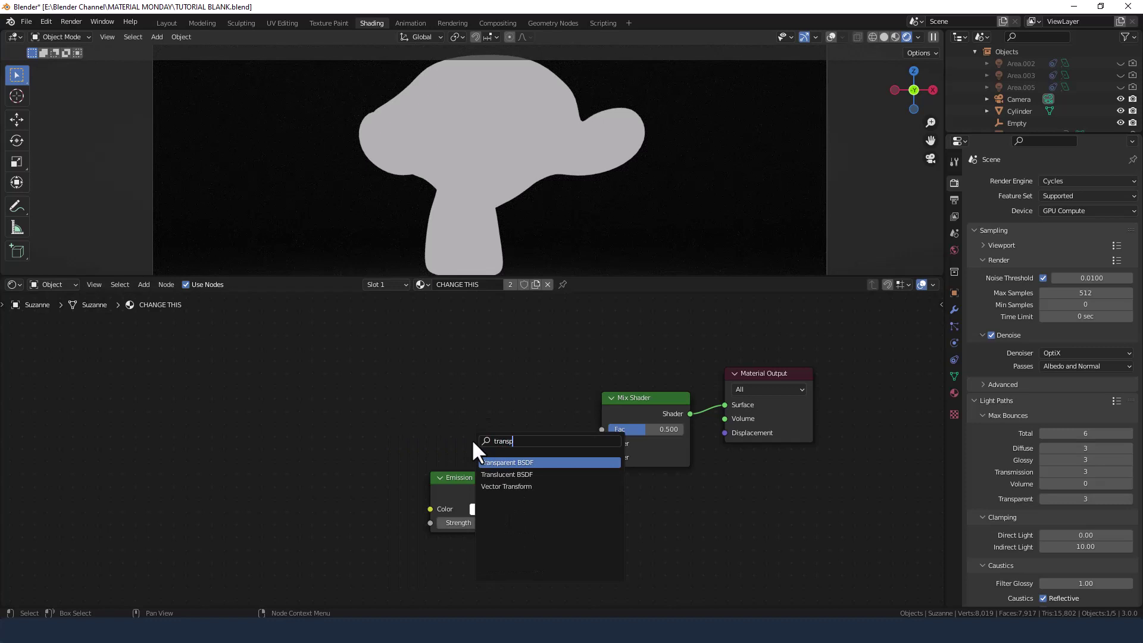
pyautogui.press('Return')
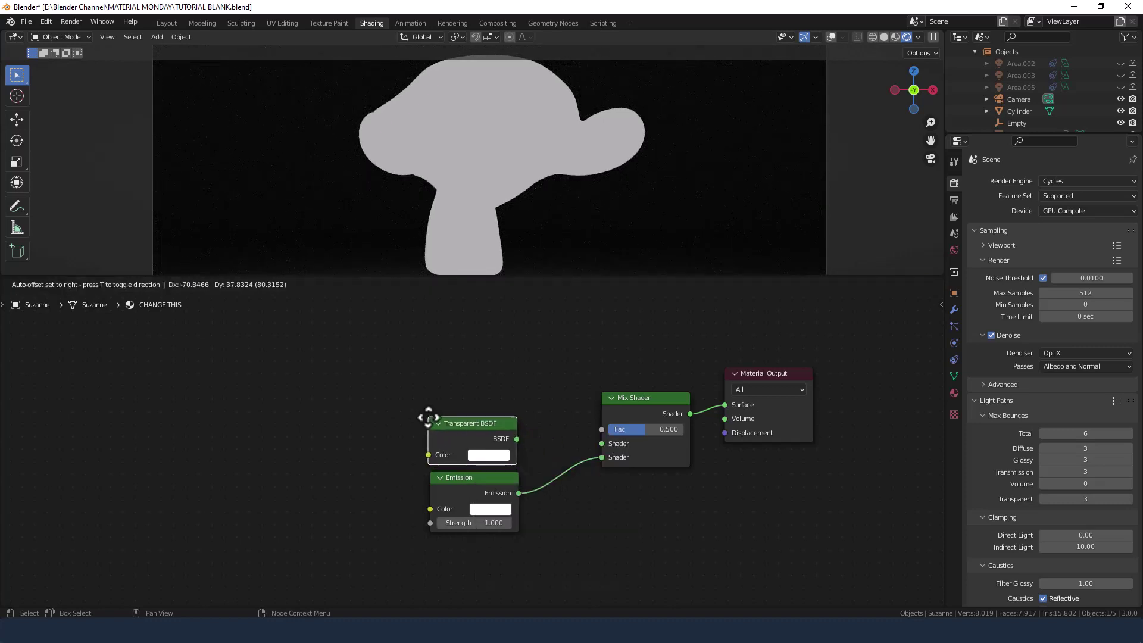
pyautogui.click(429, 417)
pyautogui.moveTo(517, 439); pyautogui.dragTo(602, 443)
pyautogui.click(423, 339)
# Step: Add a Layer Weight node to the left of the shader nodes
pyautogui.hotkey('shift', 'a')
pyautogui.click(355, 361)
pyautogui.write('layer')
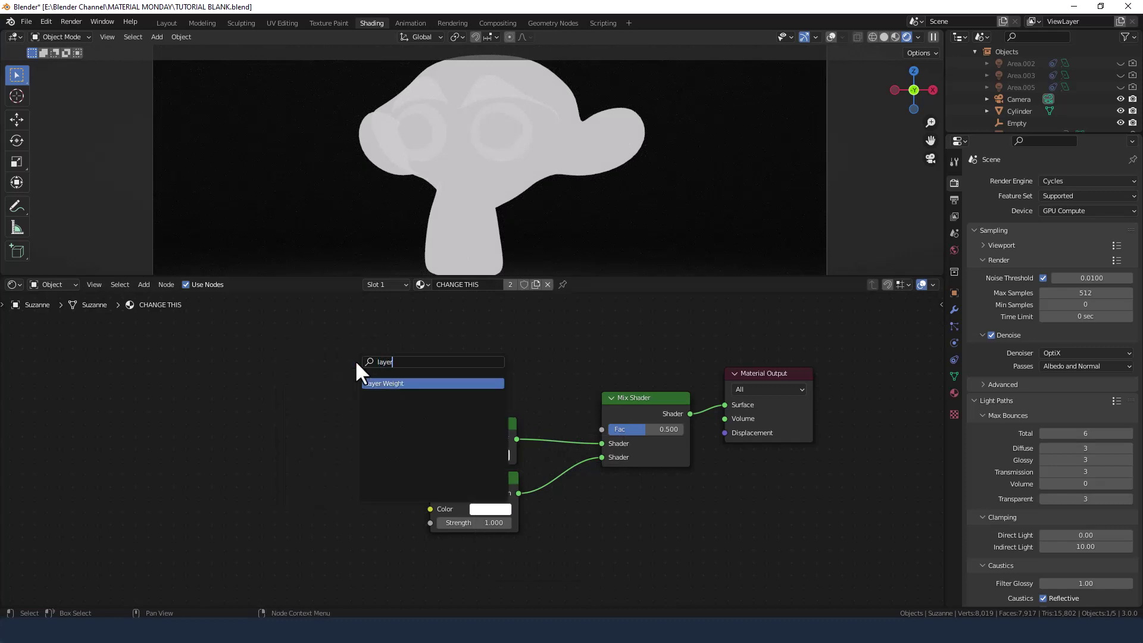
pyautogui.press('Return')
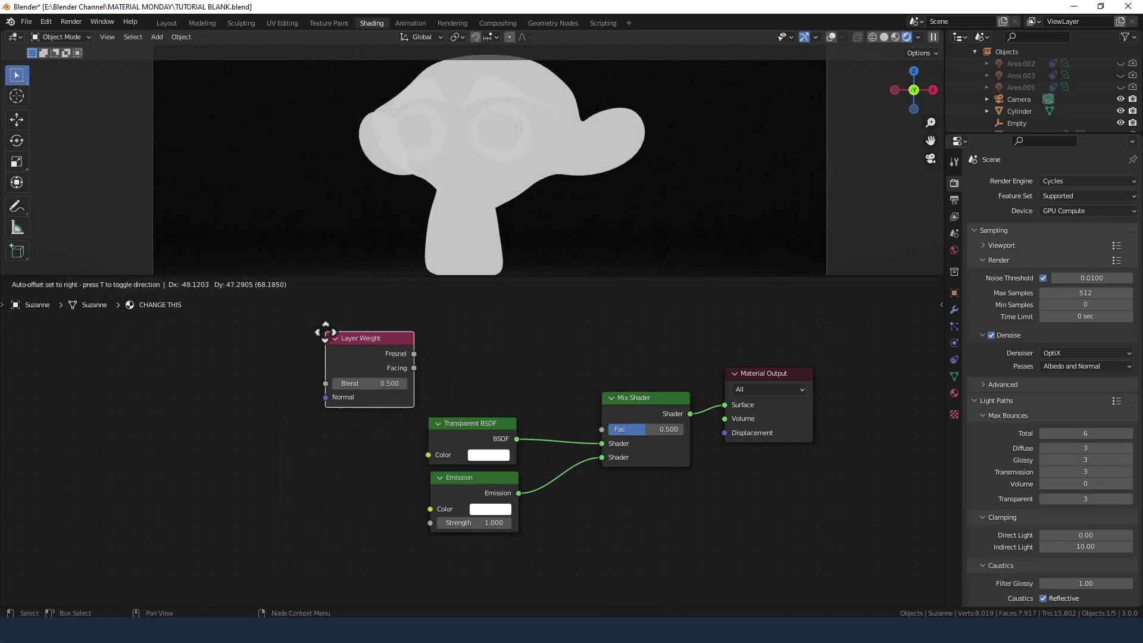
pyautogui.click(306, 337)
pyautogui.click(471, 352)
# Step: Add a ColorRamp node above the shader nodes
pyautogui.hotkey('shift', 'a')
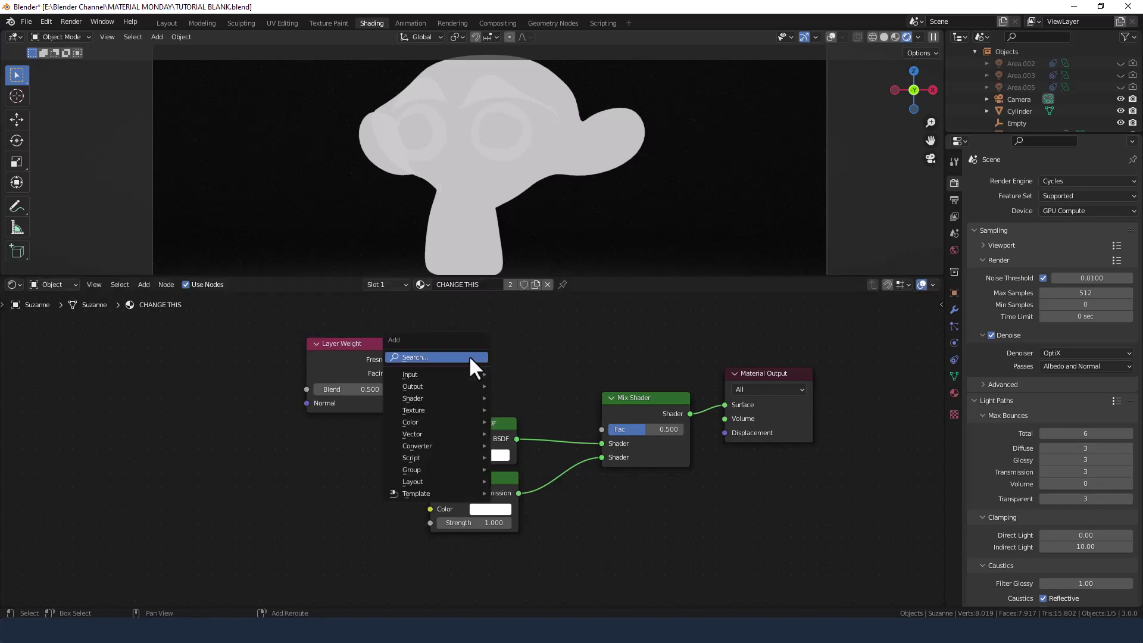
pyautogui.click(458, 358)
pyautogui.write('colo')
pyautogui.press('Return')
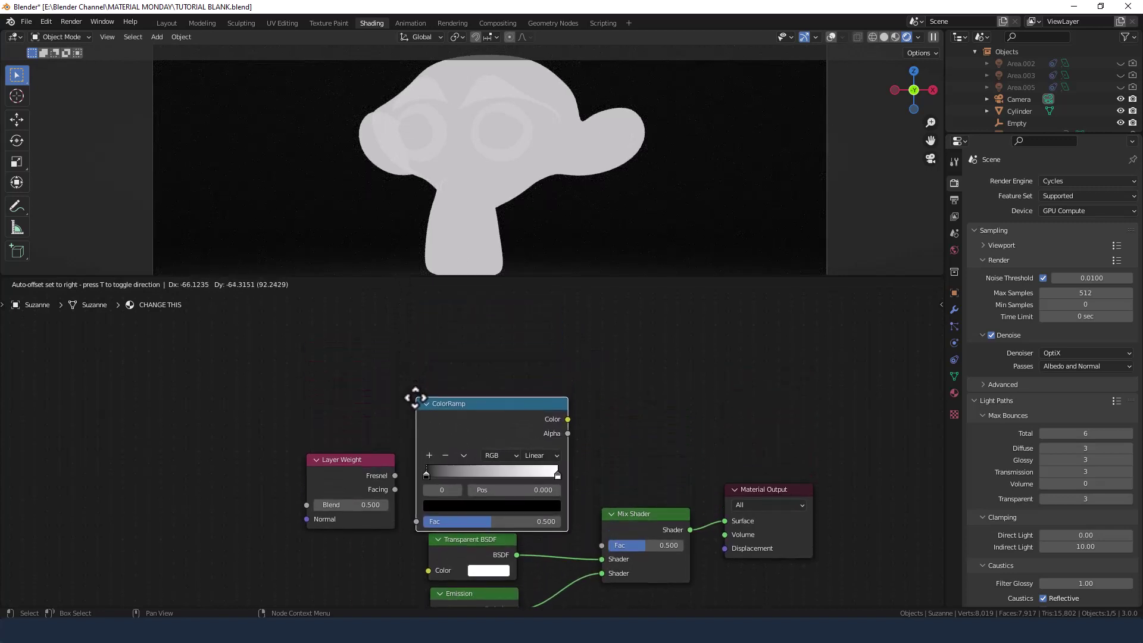
pyautogui.click(454, 422)
# Step: Add a Wireframe node at the far left and pan to frame all nodes
pyautogui.hotkey('shift', 'a')
pyautogui.click(307, 394)
pyautogui.write('wire')
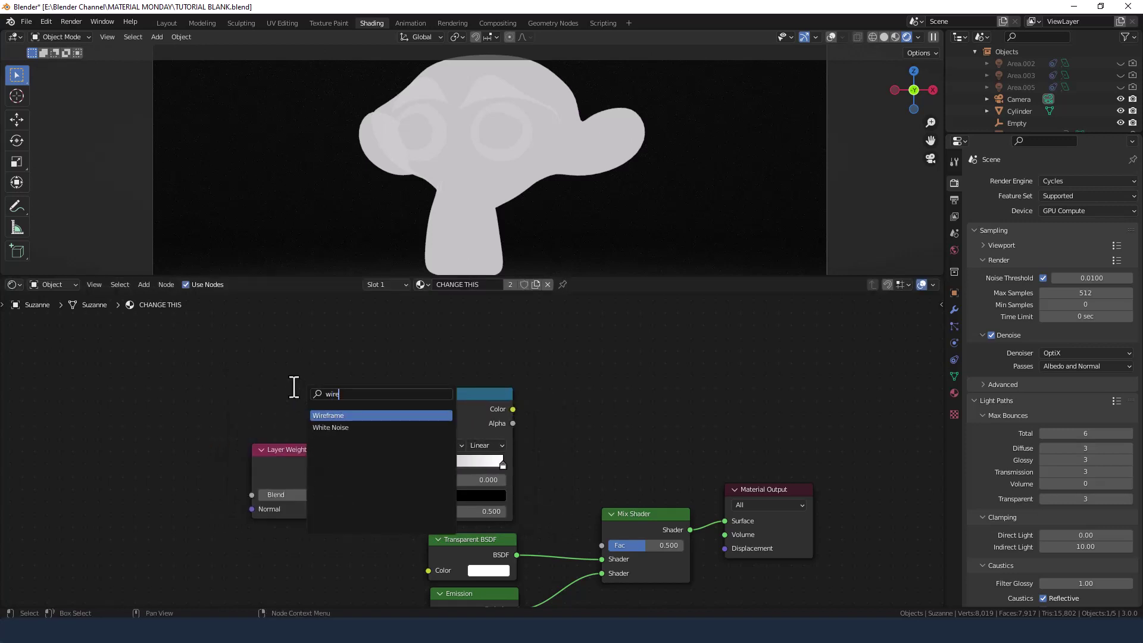
pyautogui.press('Return')
pyautogui.click(121, 439)
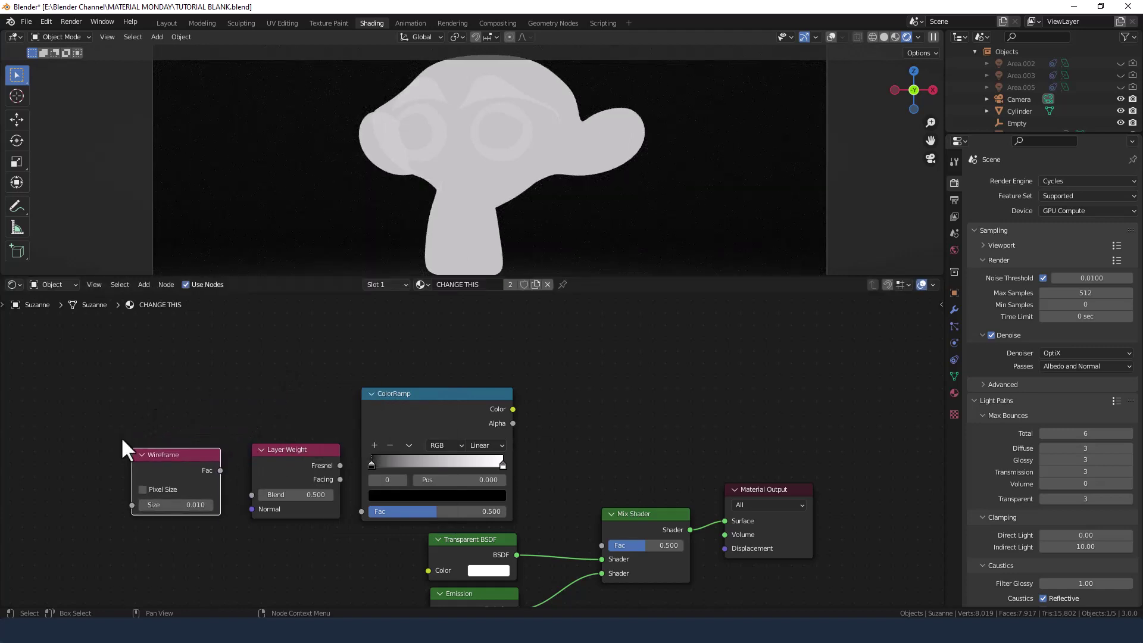
pyautogui.moveTo(663, 439); pyautogui.dragTo(697, 351, button='middle')
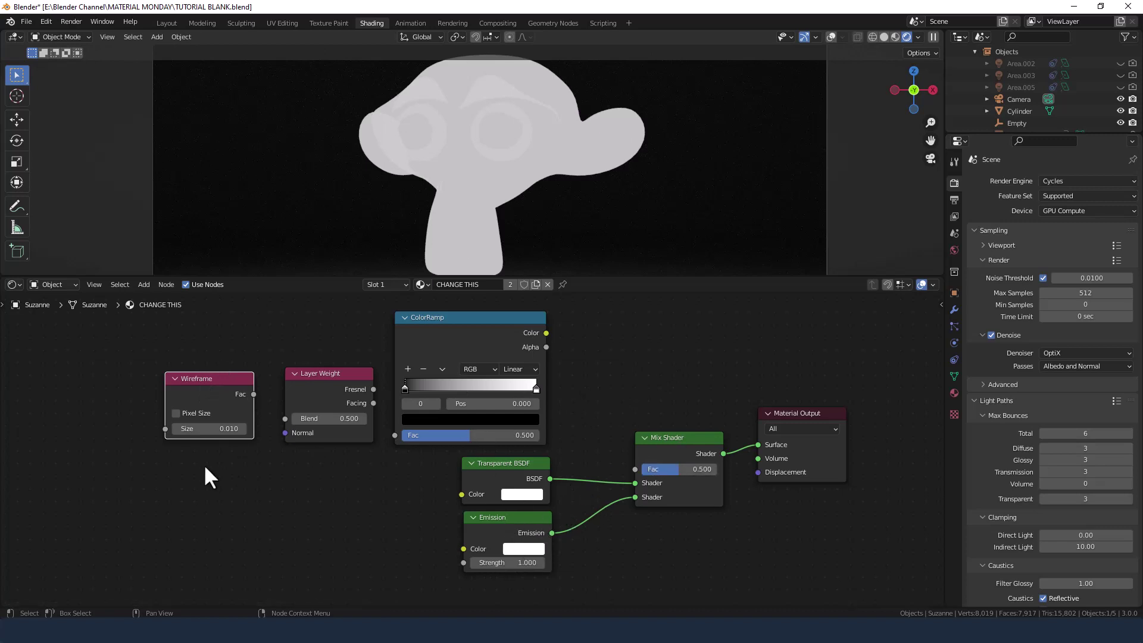
# Step: Set the Wireframe node's size to 0.001
pyautogui.click(209, 428)
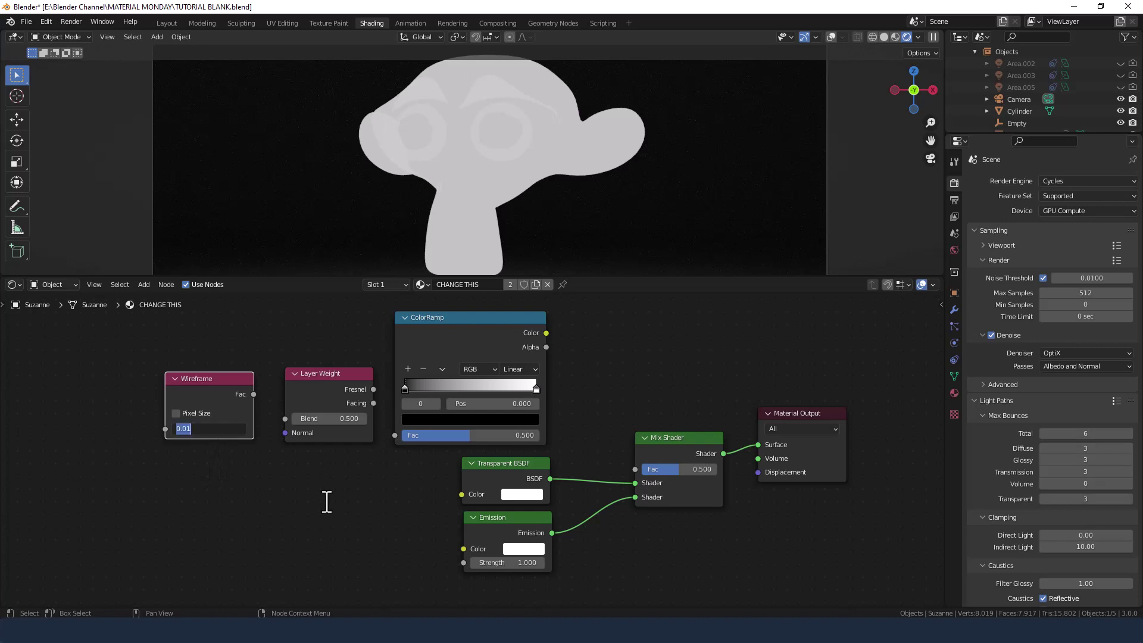
pyautogui.write('0.001')
pyautogui.press('Return')
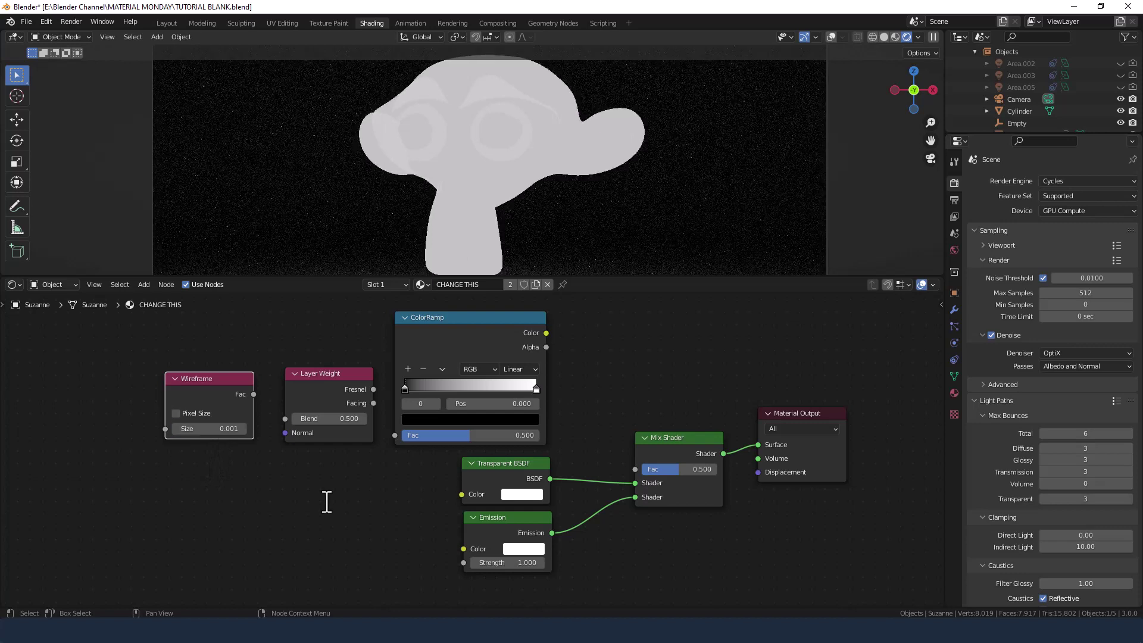
# Step: Link ColorRamp to Mix Shader Fac, set white stop to 0.99, wire Facing and Wireframe to Blend
pyautogui.moveTo(546, 333); pyautogui.dragTo(632, 469)
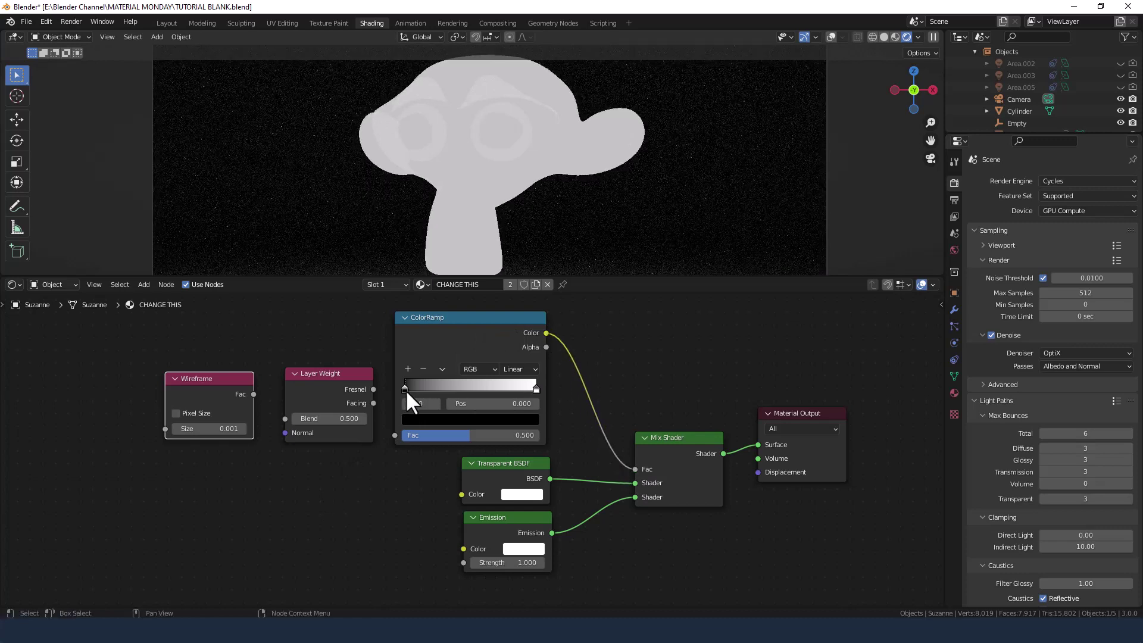
pyautogui.click(499, 406)
pyautogui.write('.99')
pyautogui.press('Return')
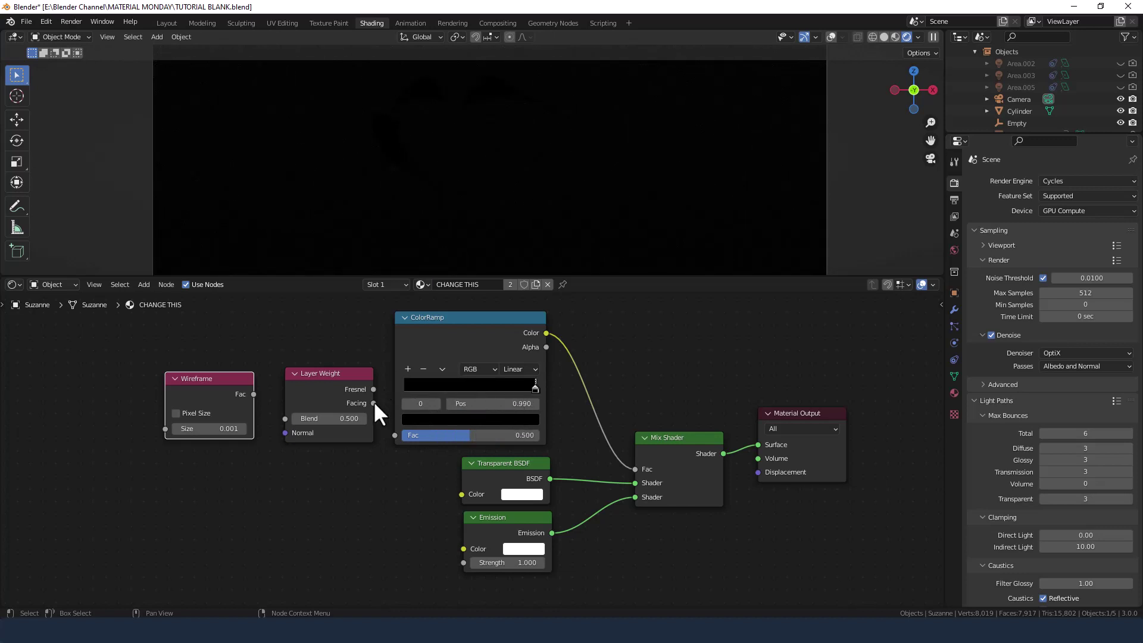
pyautogui.moveTo(374, 403); pyautogui.dragTo(396, 435)
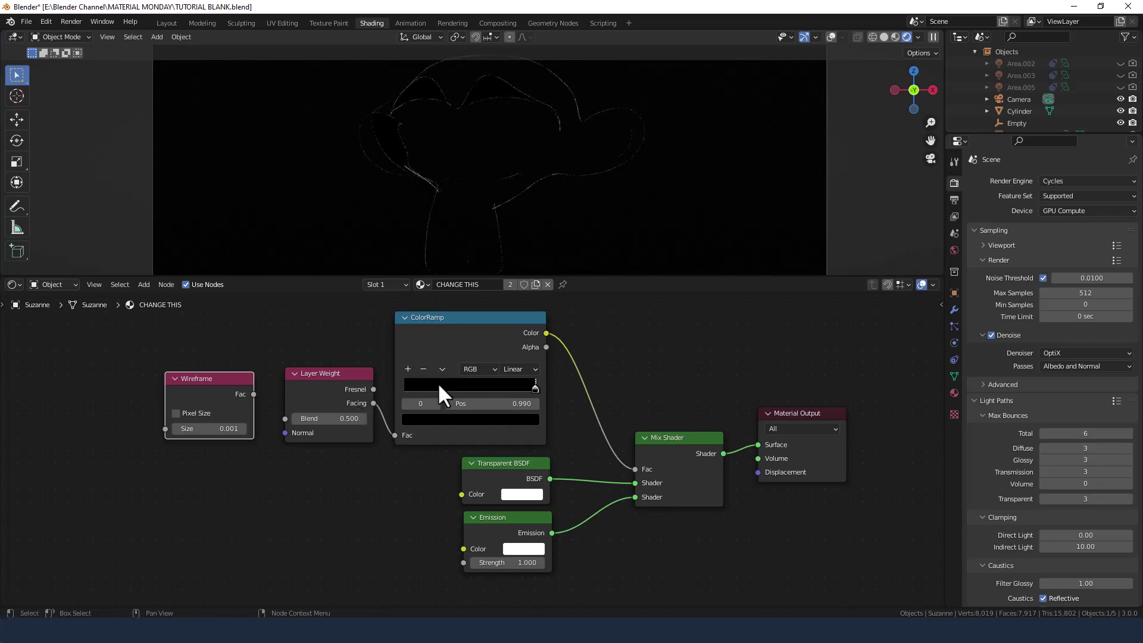
pyautogui.moveTo(253, 394); pyautogui.dragTo(286, 419)
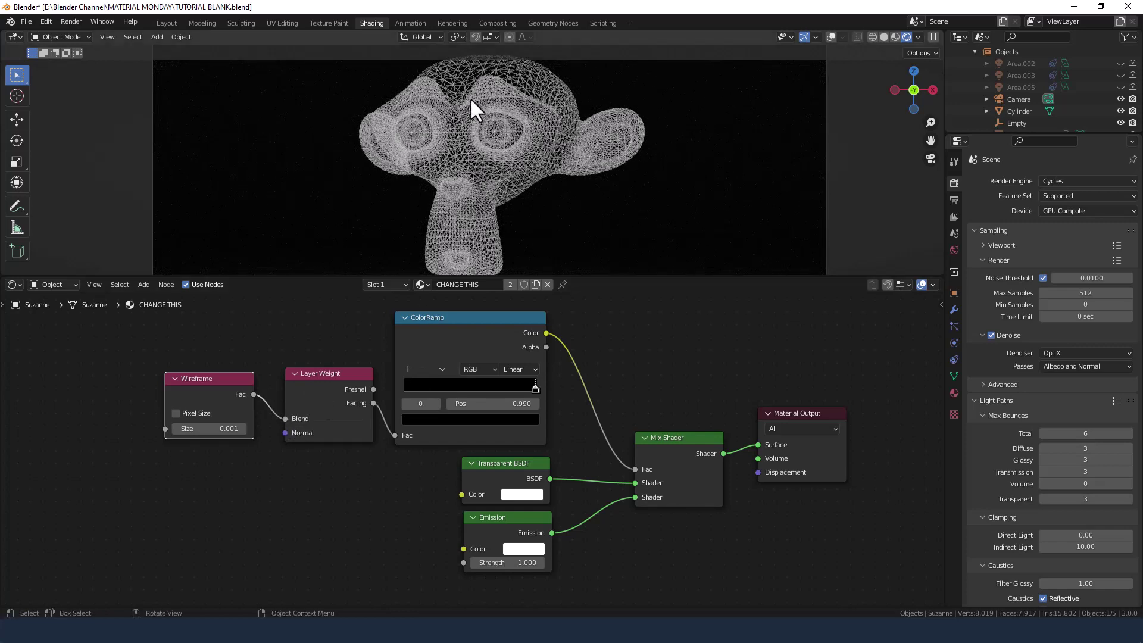
# Step: Make the Emission colour bright green with strength 2.000
pyautogui.scroll(-3, 480, 162)
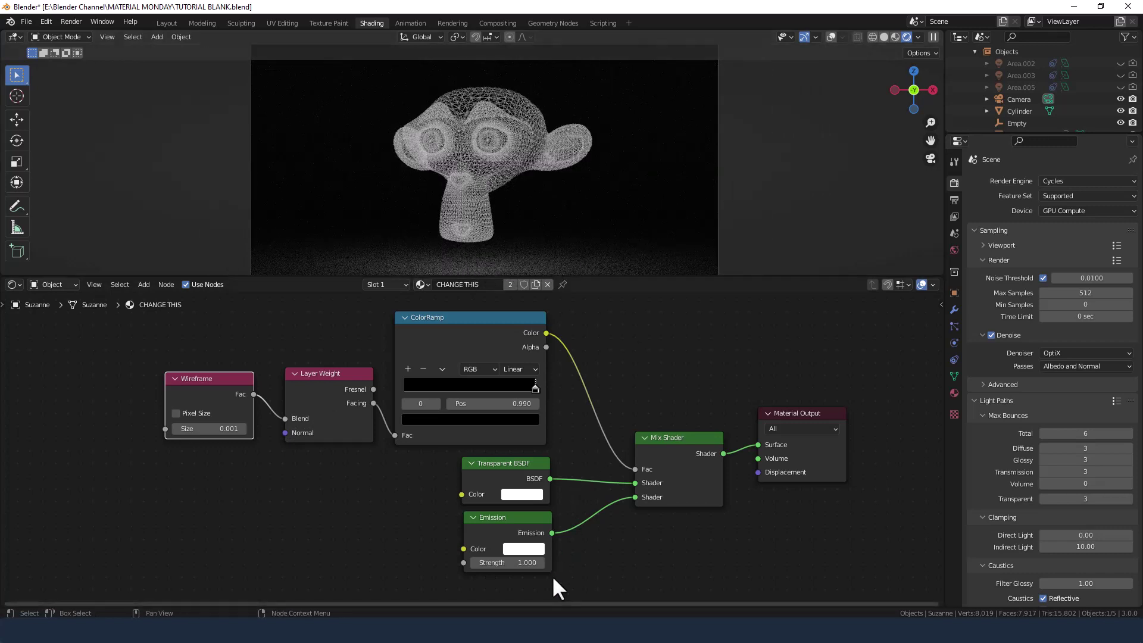
pyautogui.moveTo(569, 548); pyautogui.dragTo(564, 539, button='middle')
pyautogui.click(526, 538)
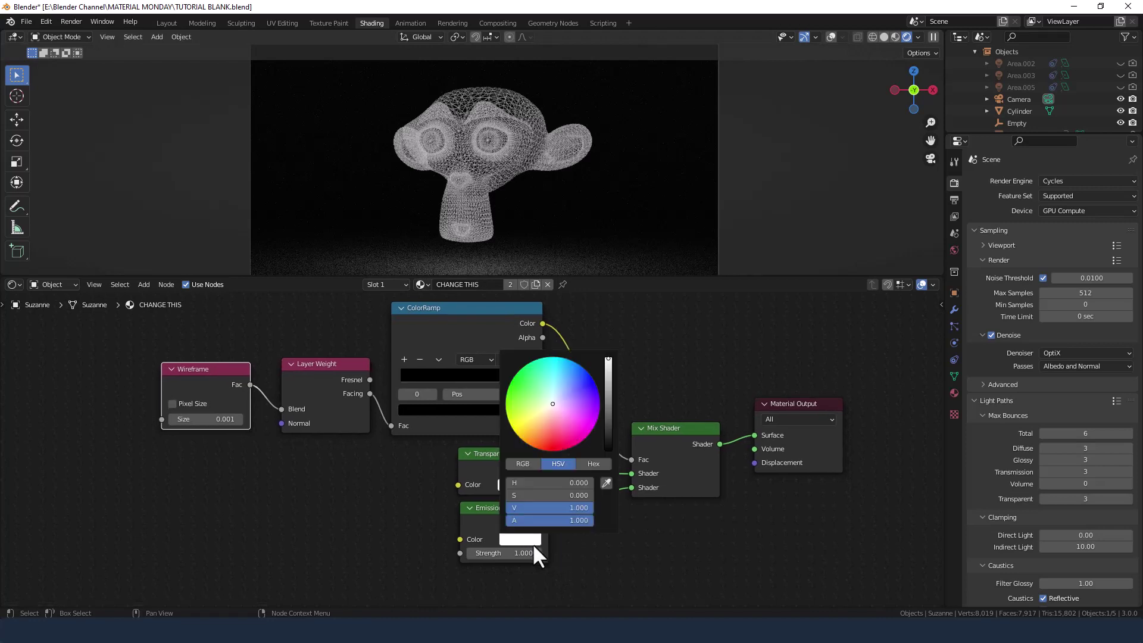
pyautogui.moveTo(536, 401); pyautogui.dragTo(518, 371)
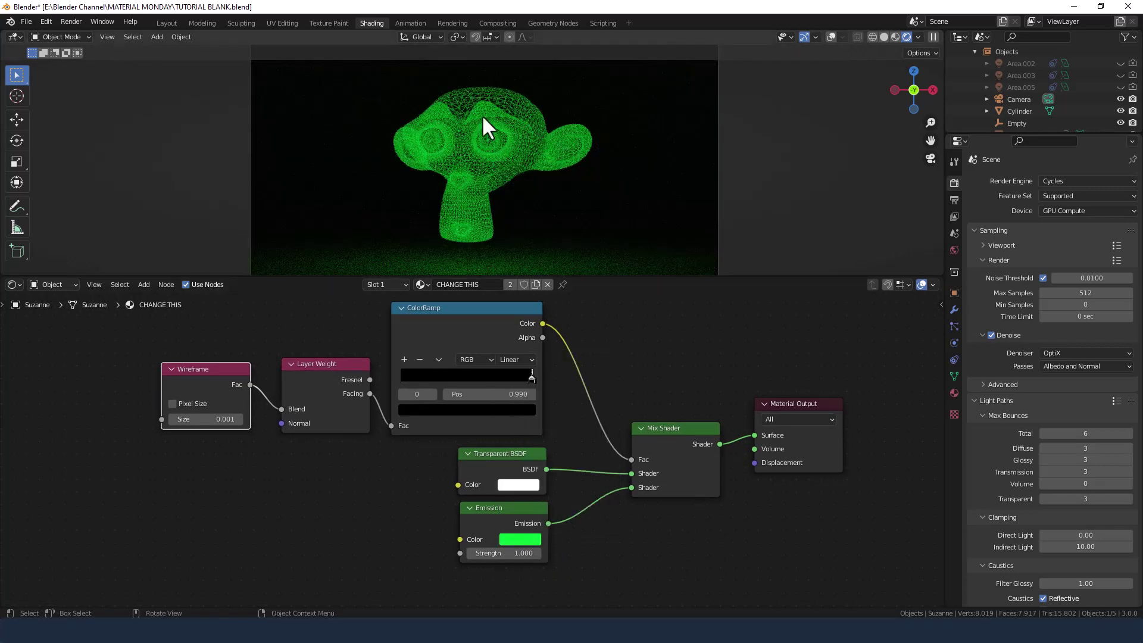
pyautogui.doubleClick(535, 550)
pyautogui.write('2')
pyautogui.press('Return')
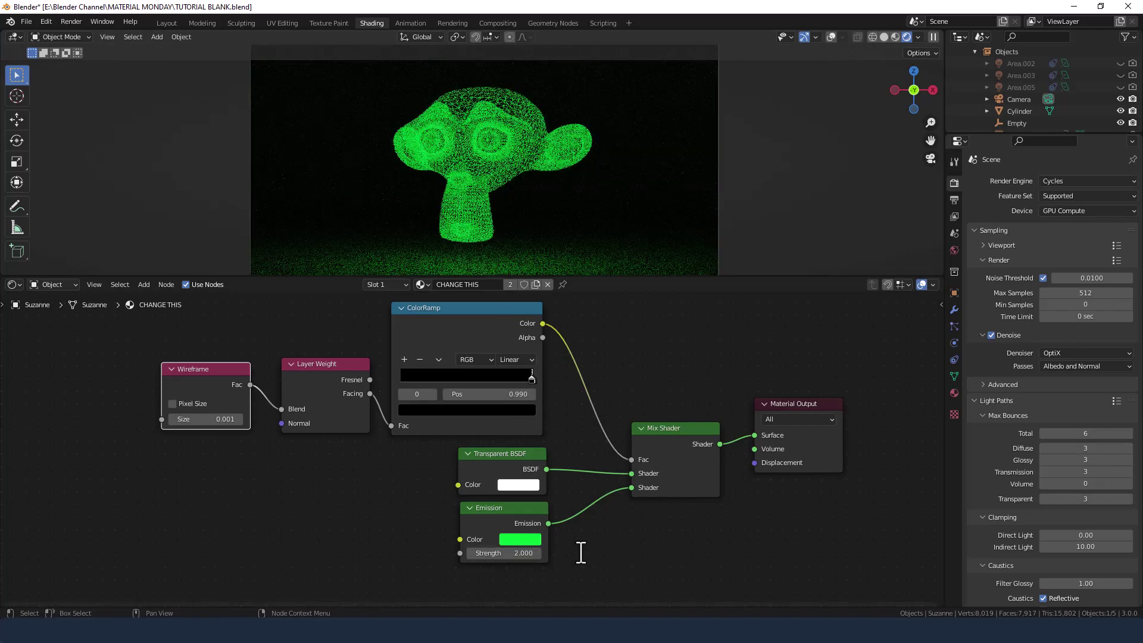
# Step: Return to camera view and move the ColorRamp white stop to 0.995
pyautogui.scroll(8, 538, 201)
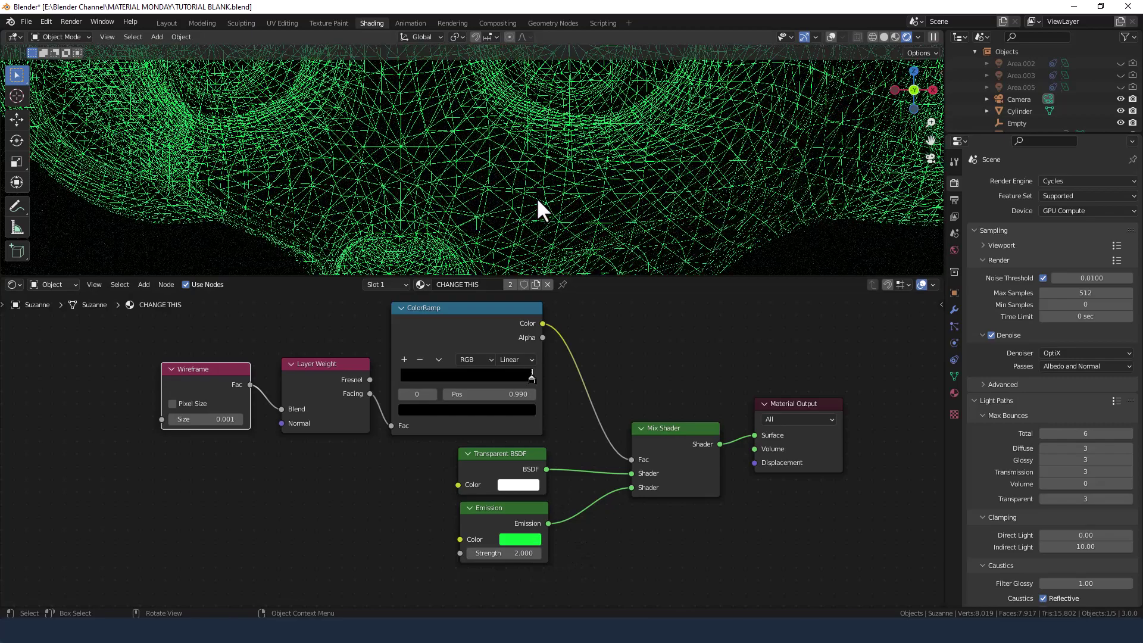
pyautogui.scroll(2, 537, 198)
pyautogui.press('KP_0')
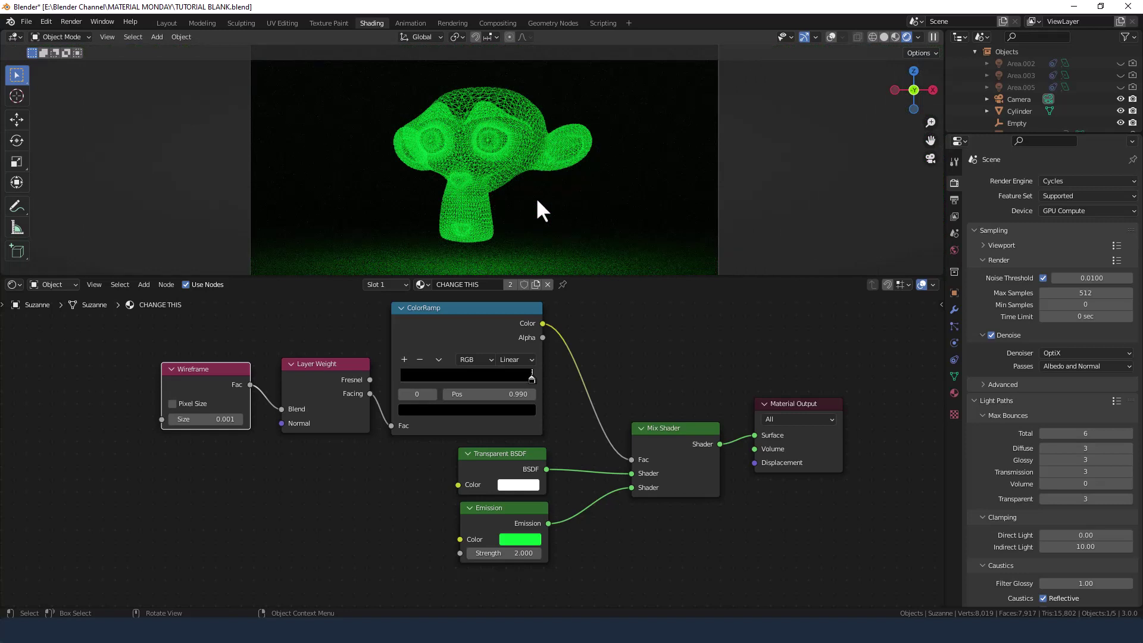
pyautogui.click(519, 394)
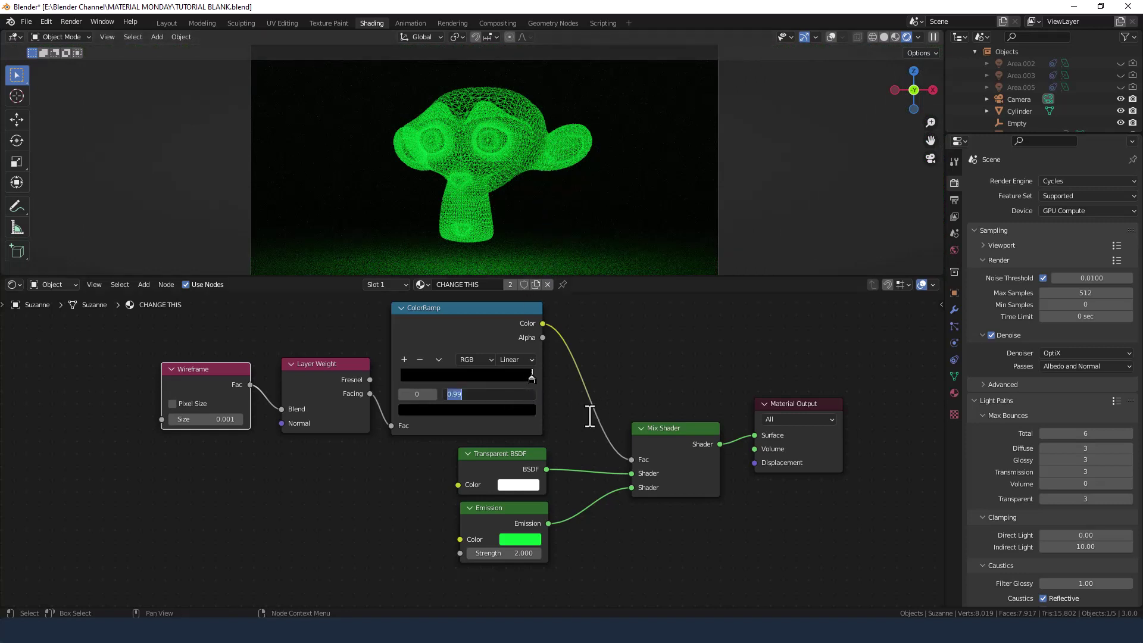
pyautogui.write('.995')
pyautogui.press('Return')
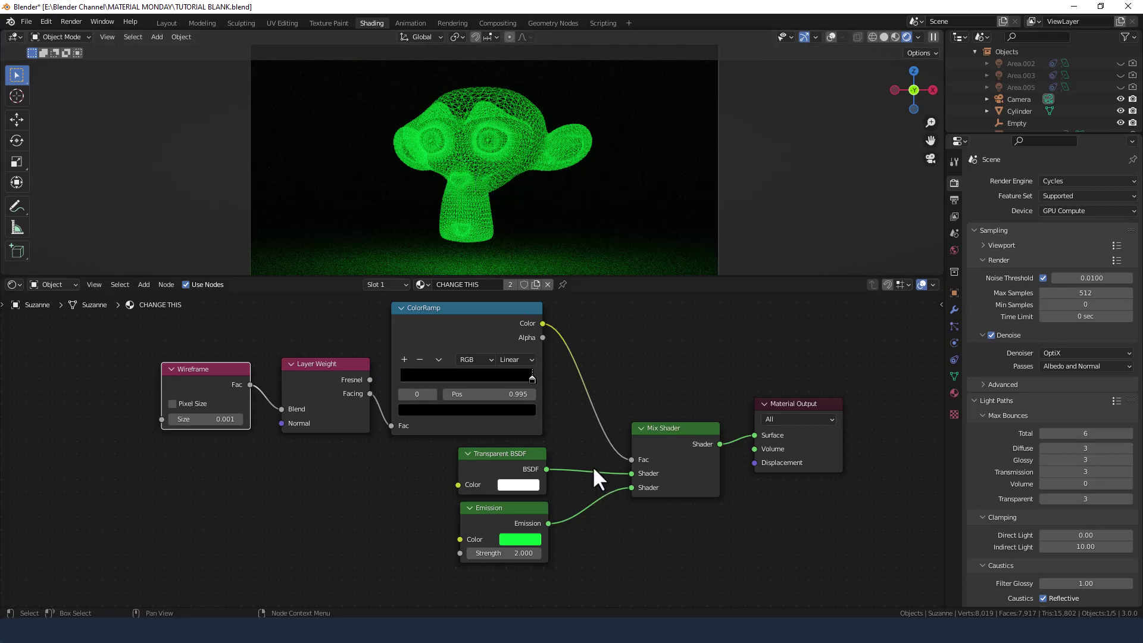
pyautogui.moveTo(591, 465); pyautogui.dragTo(588, 479, button='middle')
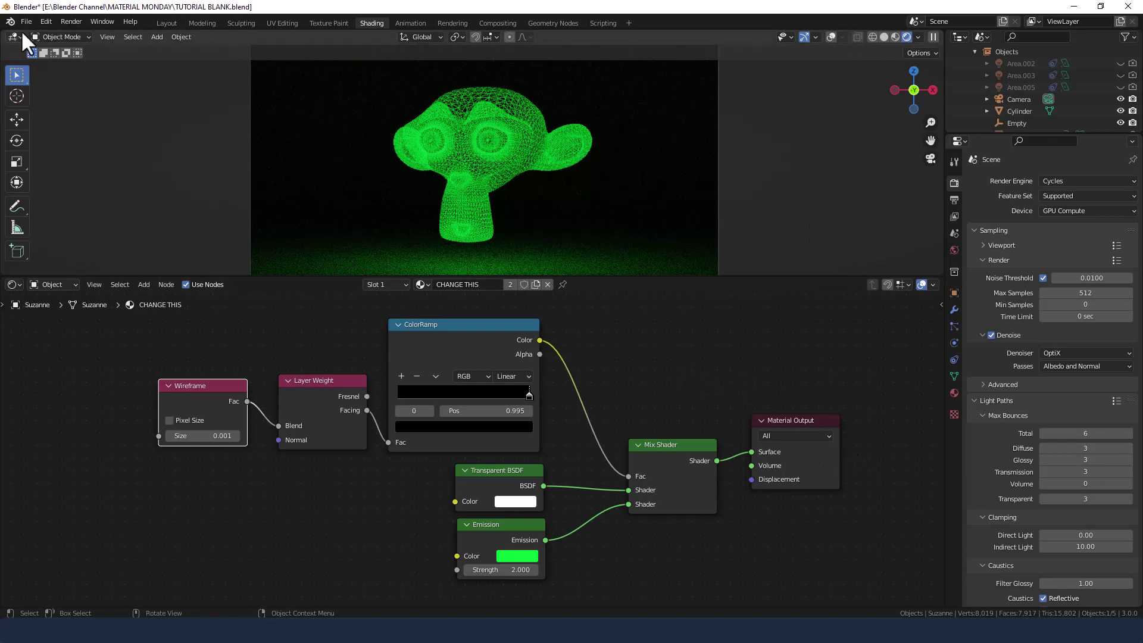
# Step: Render the image, then disable Denoise and render the green wireframe Suzanne again
pyautogui.click(71, 22)
pyautogui.click(73, 34)
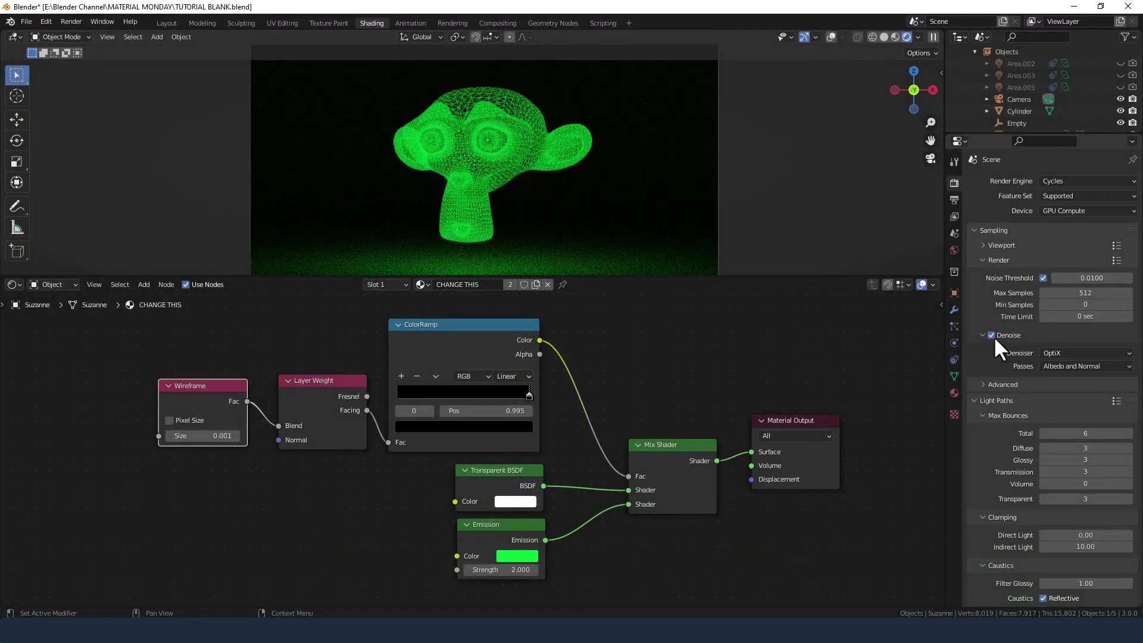
pyautogui.click(992, 336)
pyautogui.click(71, 21)
pyautogui.click(89, 35)
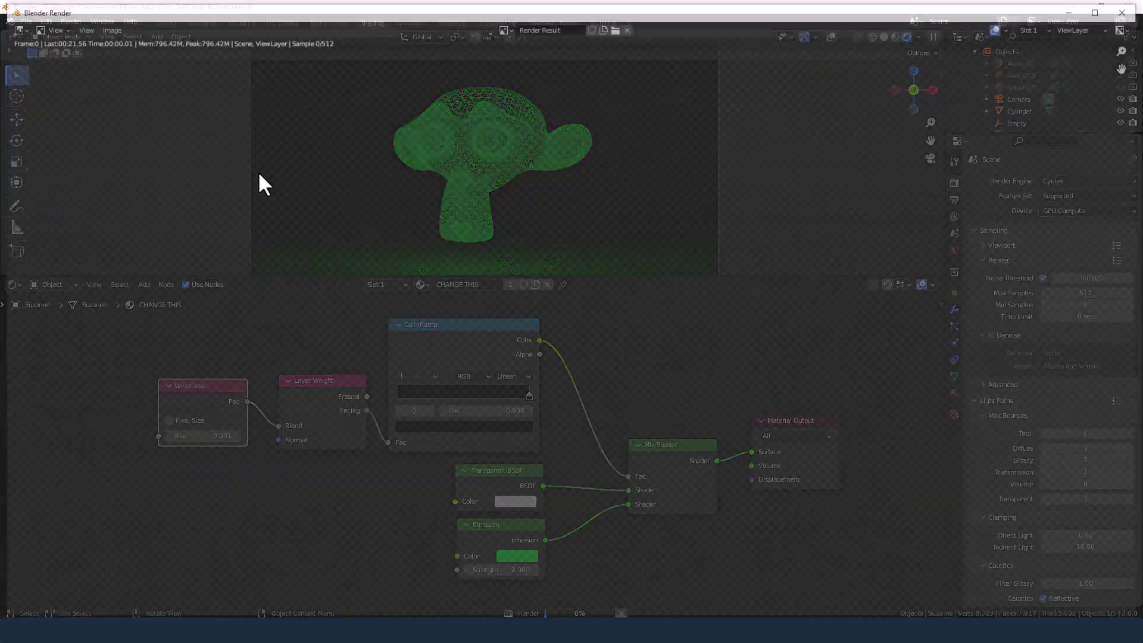